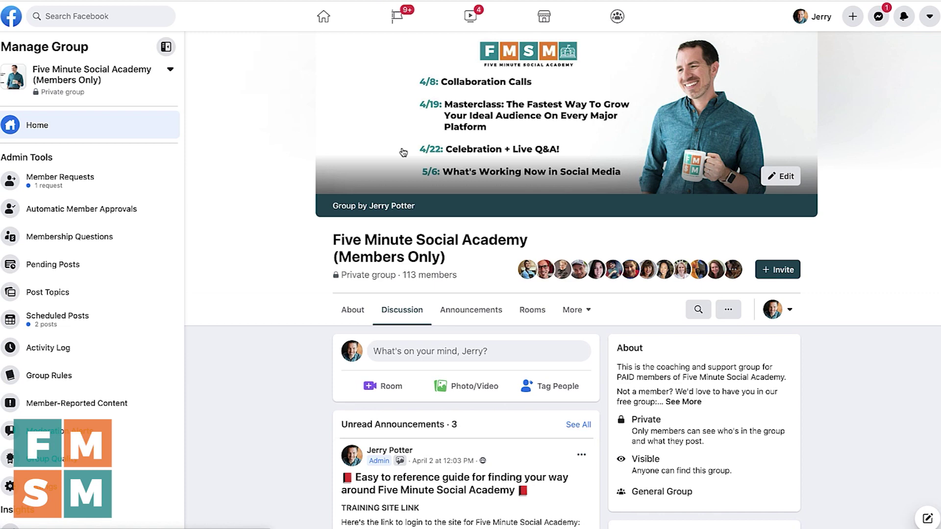
Open the Five Minute Social Academy group's Events list from the More dropdown
scroll(634, 225, down, 1)
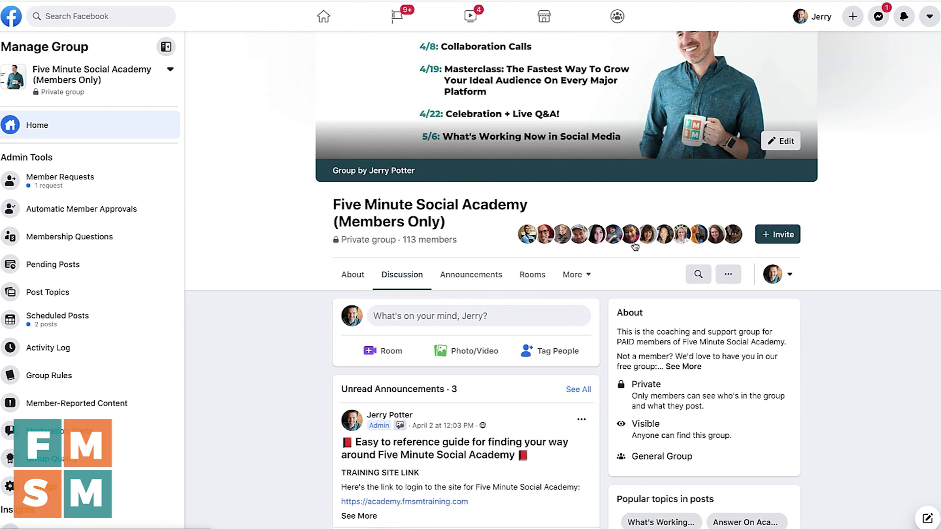
mouse_move(635, 247)
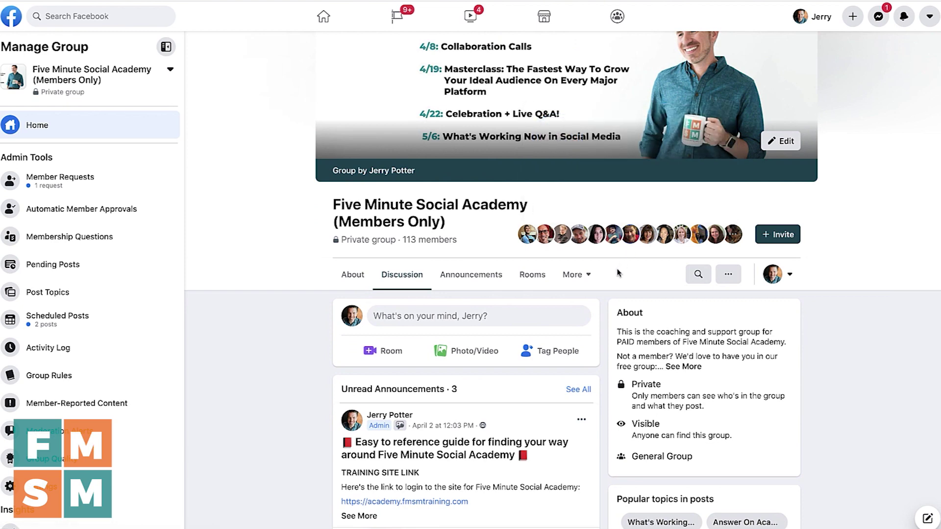
click(593, 274)
scroll(589, 326, down, 1)
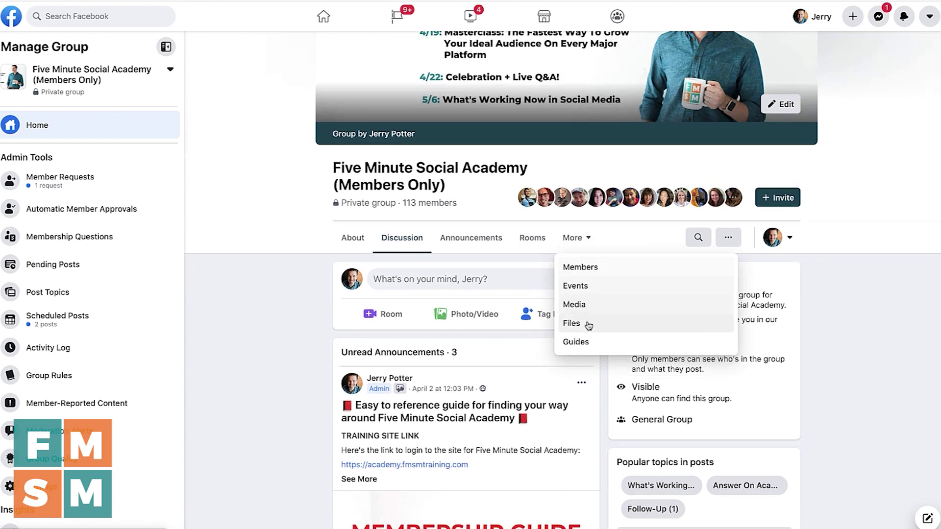
click(581, 293)
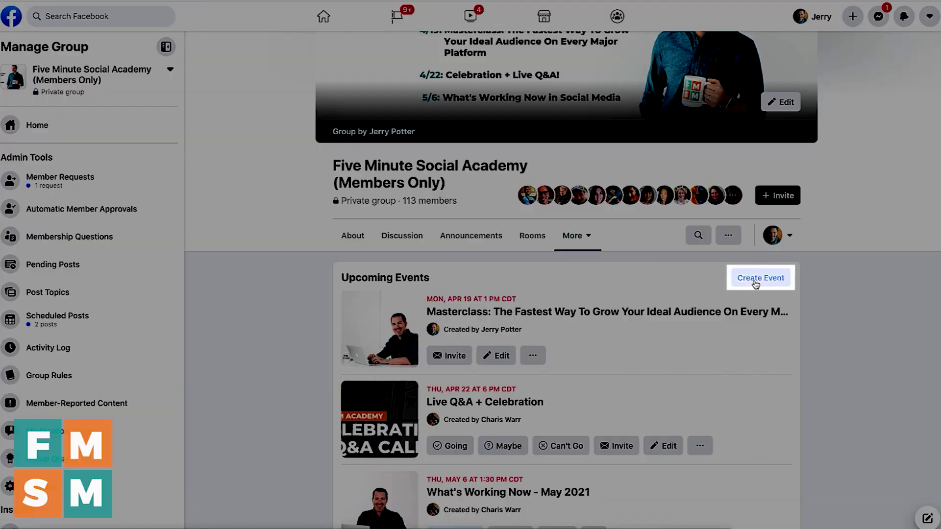
Start a new group event and choose the Online event type
click(756, 279)
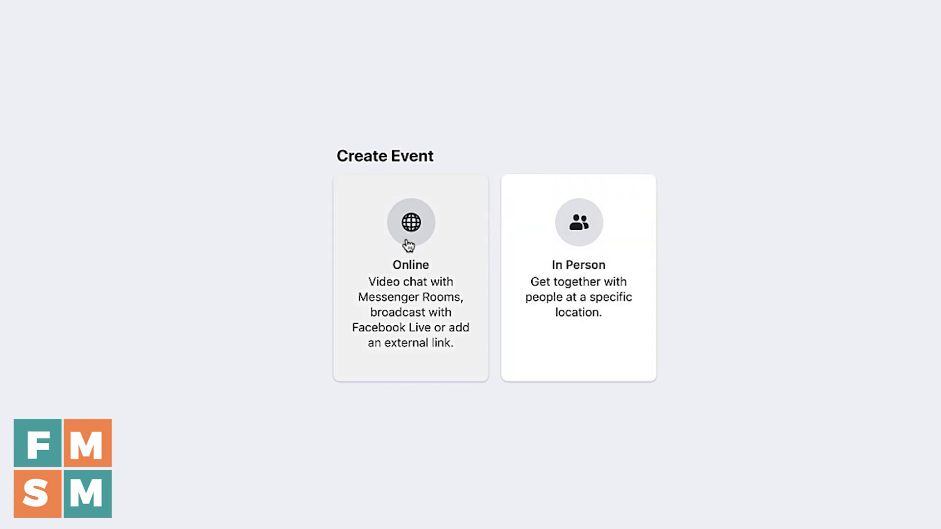
click(409, 245)
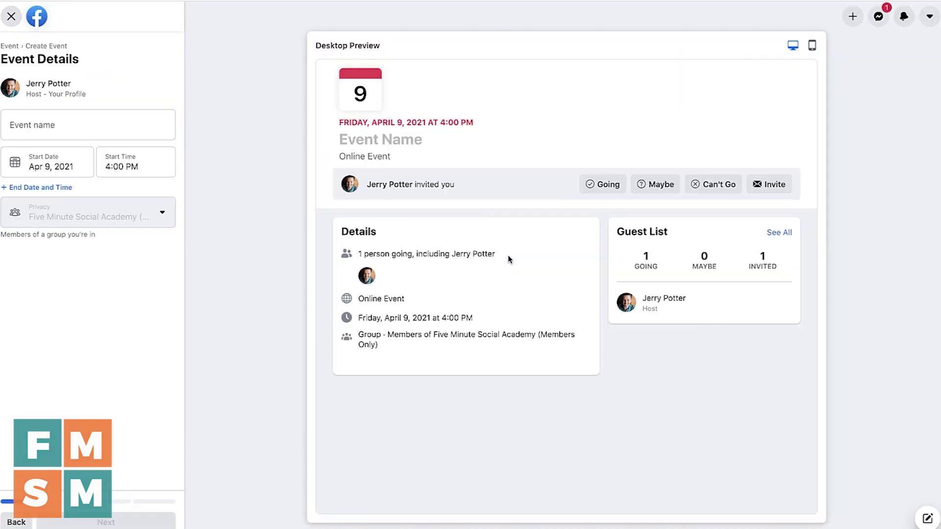
Name the event 'Facebook Live Event Demonstration' and set its start date to June 30, 2021
click(77, 121)
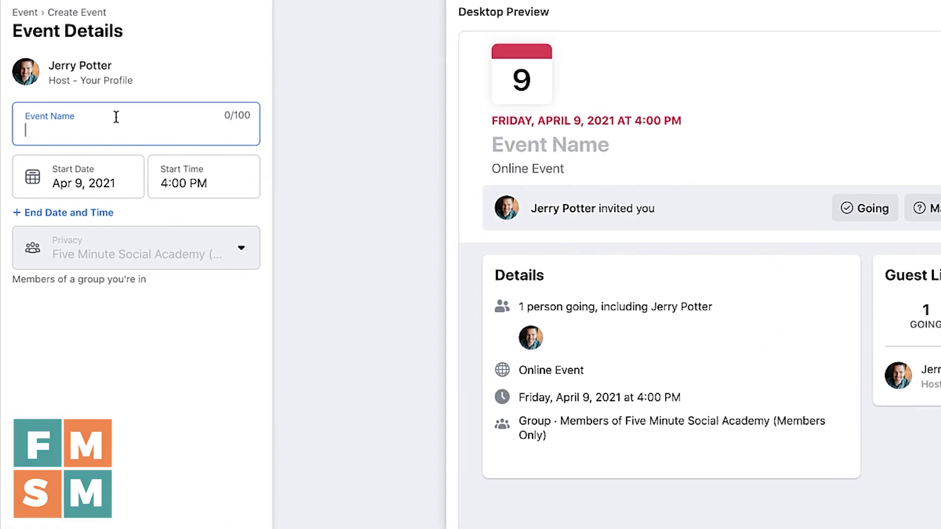
text(Facebook Live Event Demonstration)
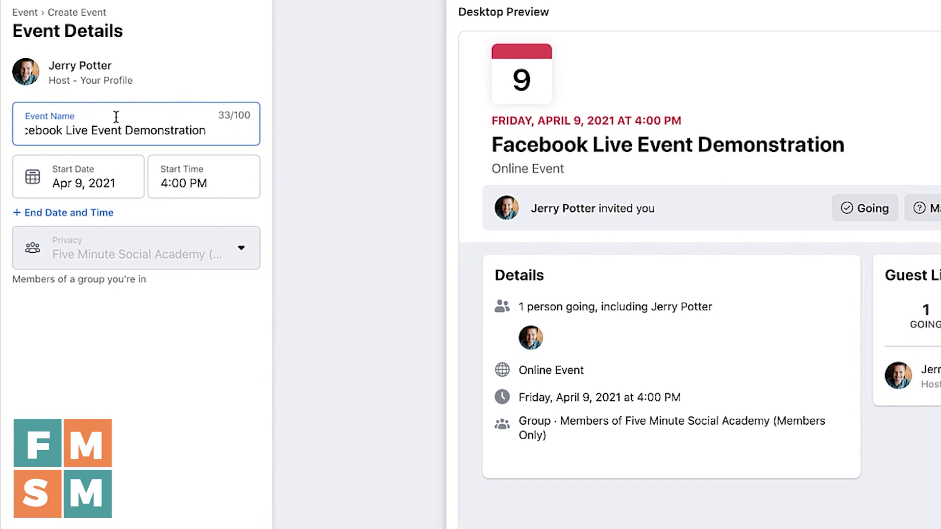
click(139, 178)
click(226, 224)
click(225, 225)
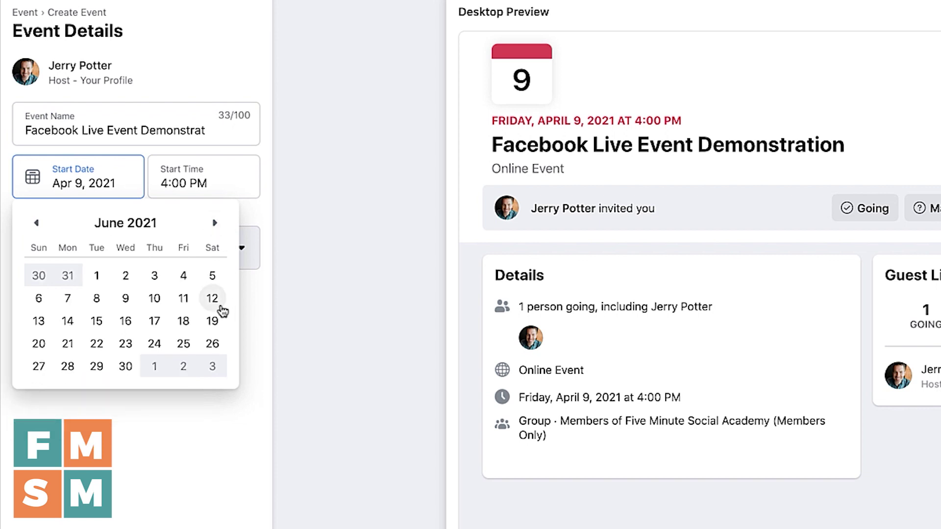
click(122, 367)
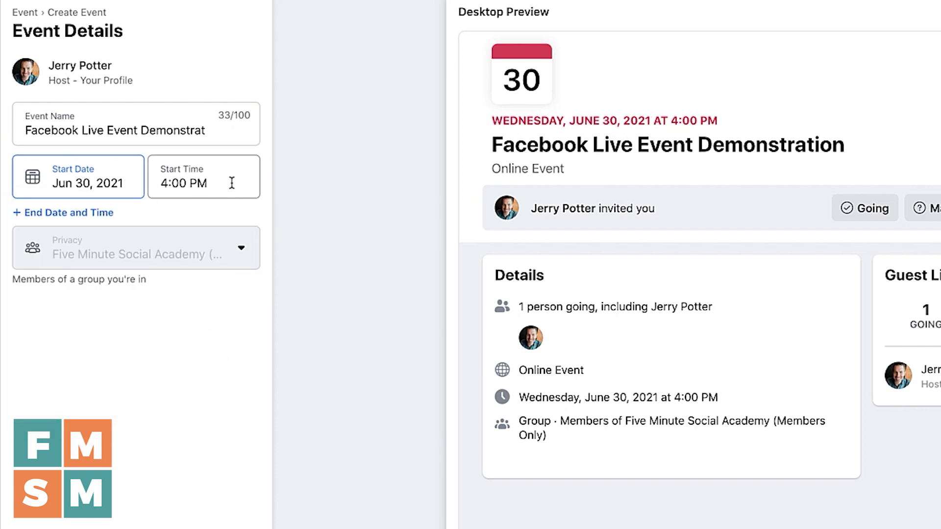
click(314, 240)
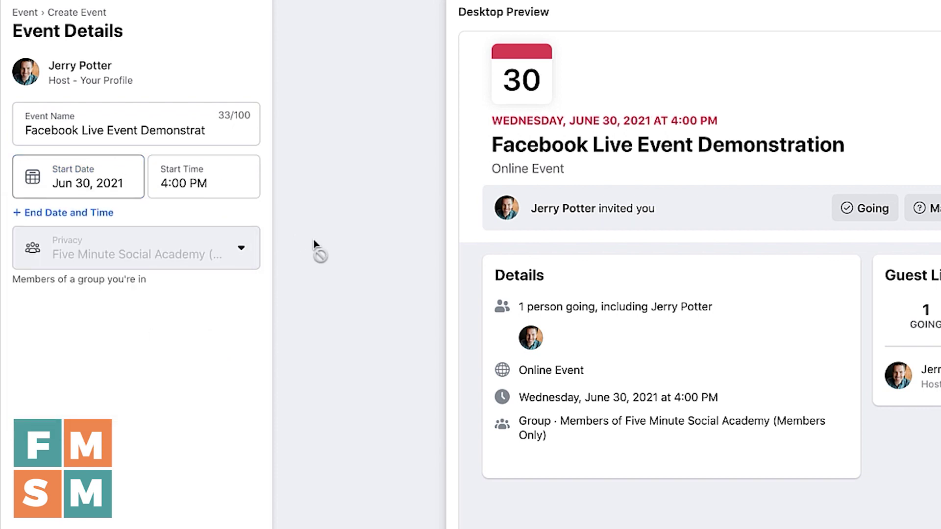
Add an end time of 4:30 PM to the event
click(96, 214)
click(194, 236)
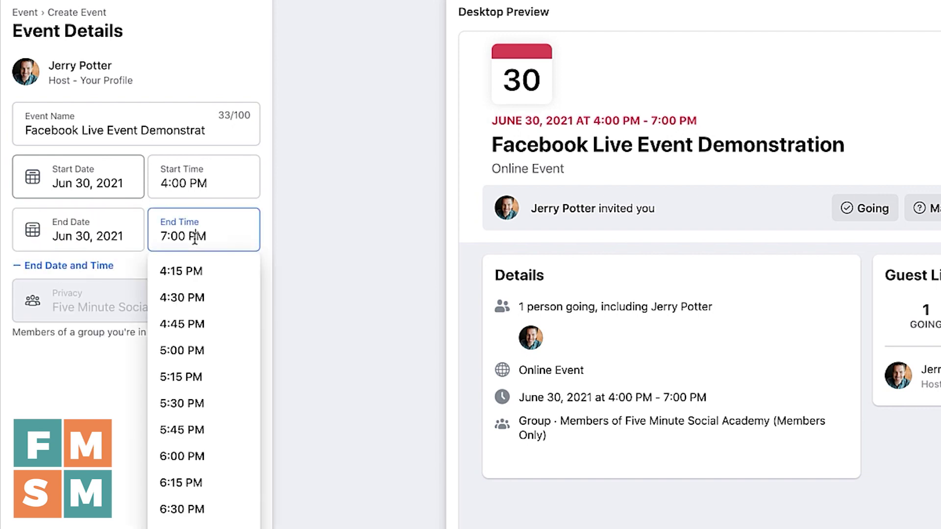
click(198, 311)
click(290, 228)
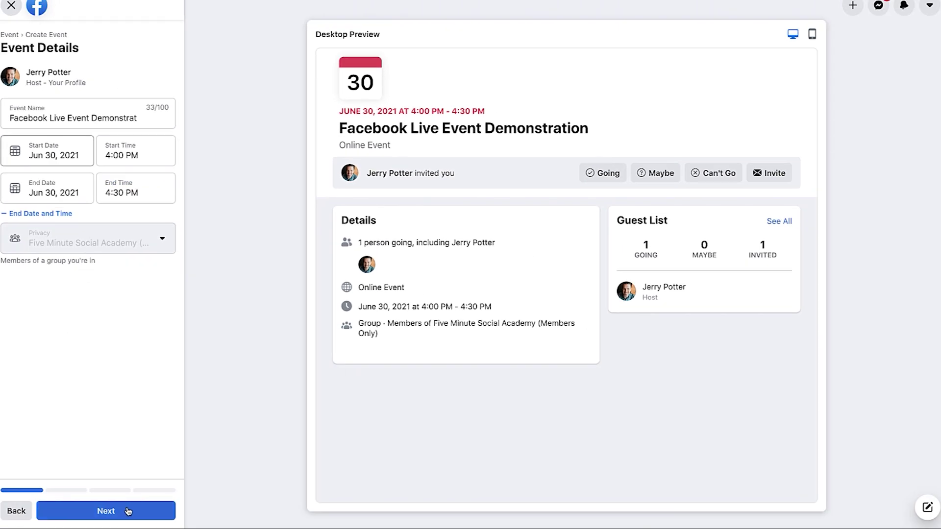
Choose Facebook Live as the event's online location and dismiss its info dialog
click(128, 511)
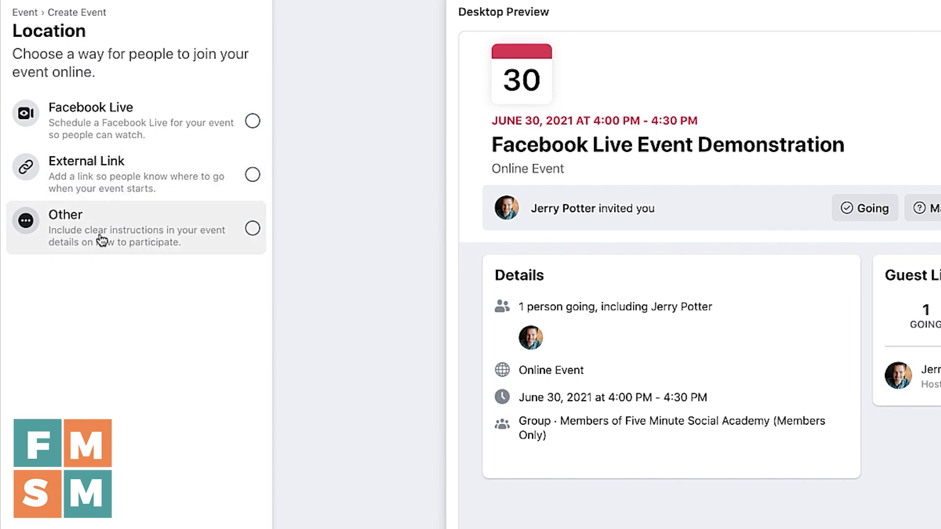
click(249, 121)
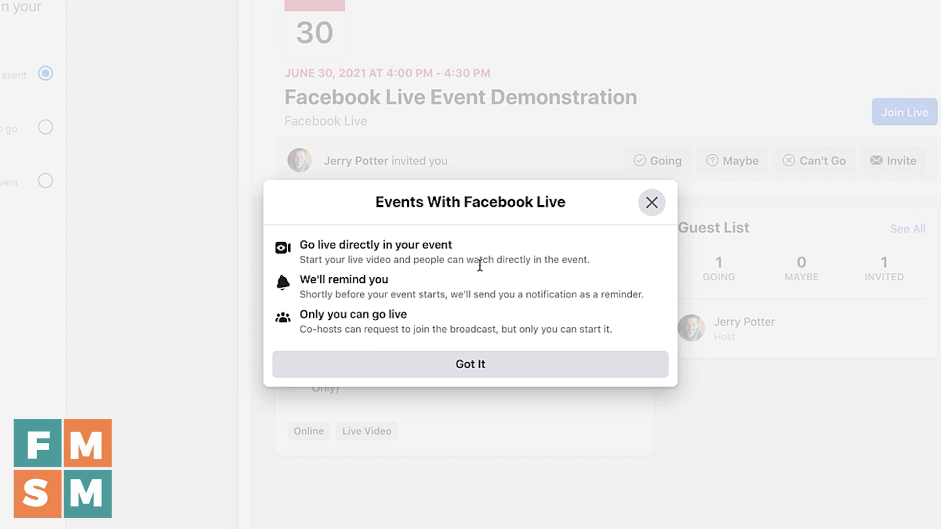
click(480, 377)
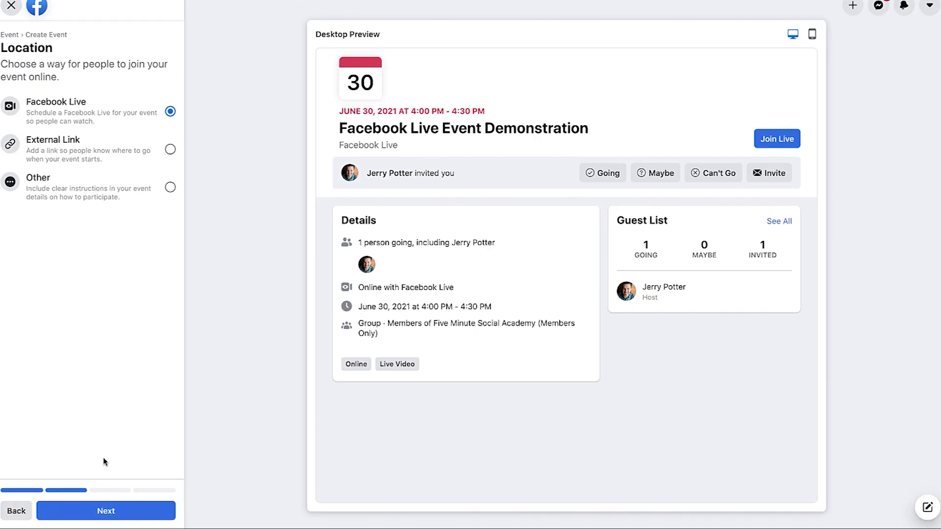
Paste the description saying it's not a real event, just a YouTube tutorial recording
click(138, 513)
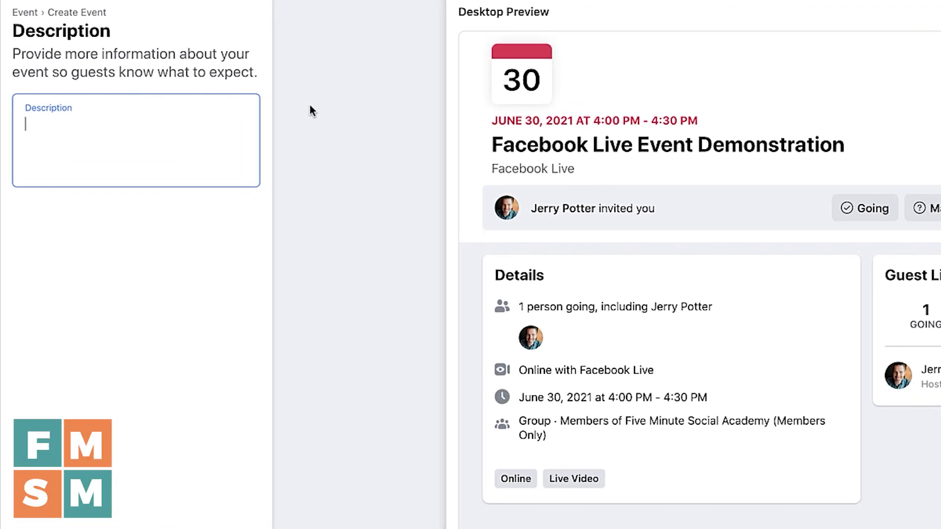
text(This isn't a real event, I'm just recording a tutorial for YouTube. 😀)
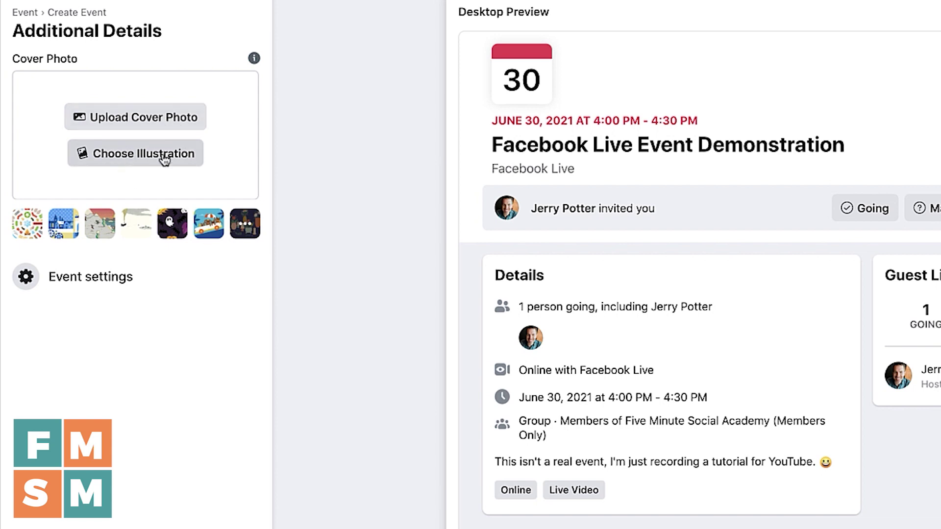
Set the cats-in-a-car beach illustration as cover photo, shifted slightly lower
click(205, 228)
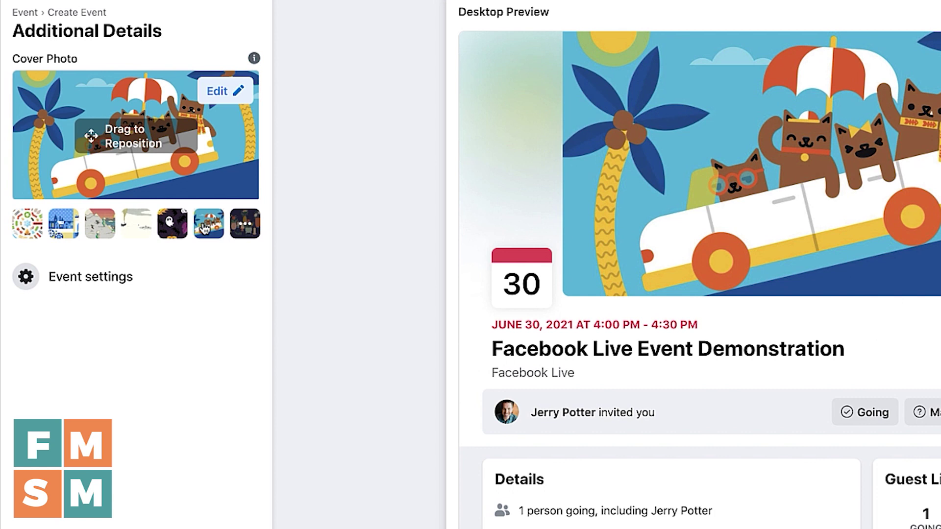
drag(141, 145, 146, 155)
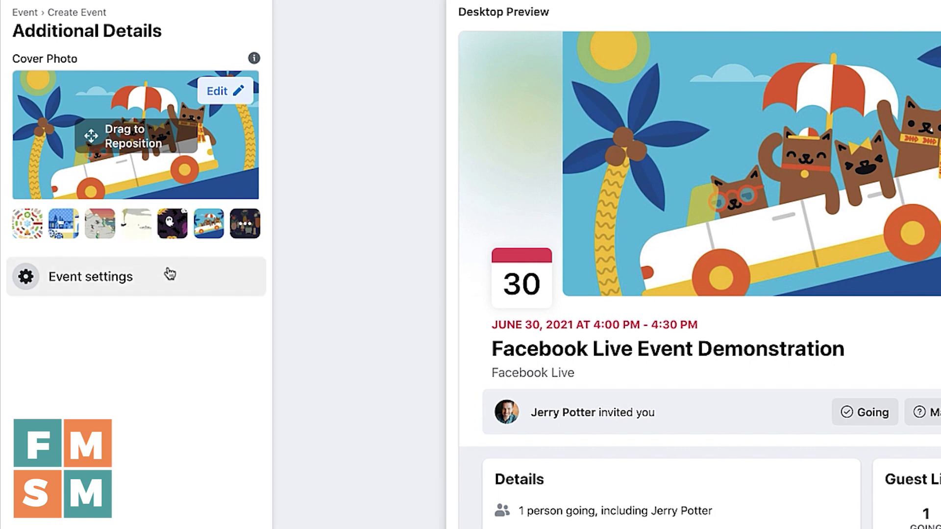
Leave 'Invite all members' unchecked and create the event
click(141, 279)
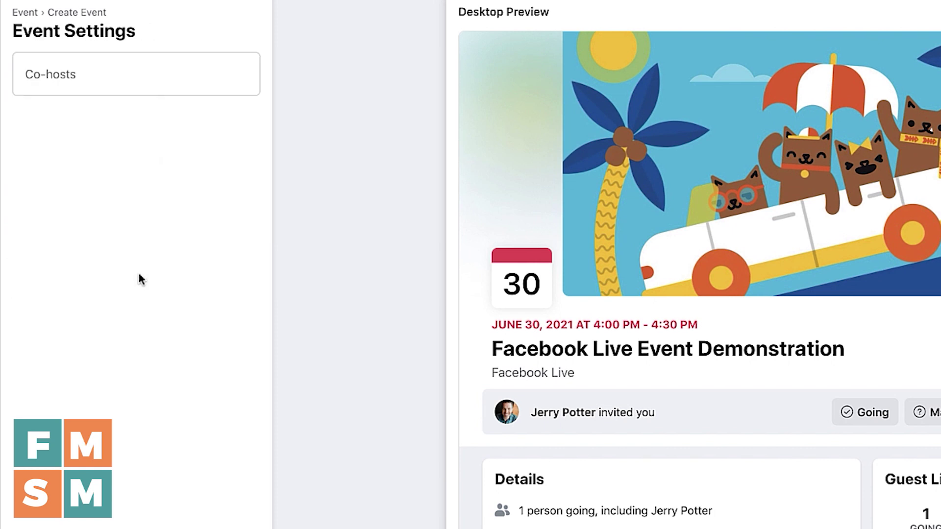
click(49, 71)
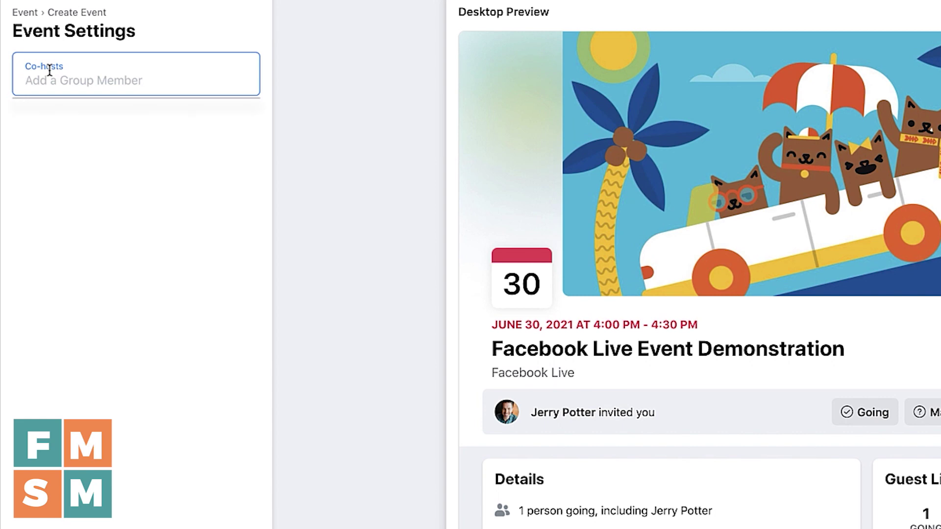
click(24, 12)
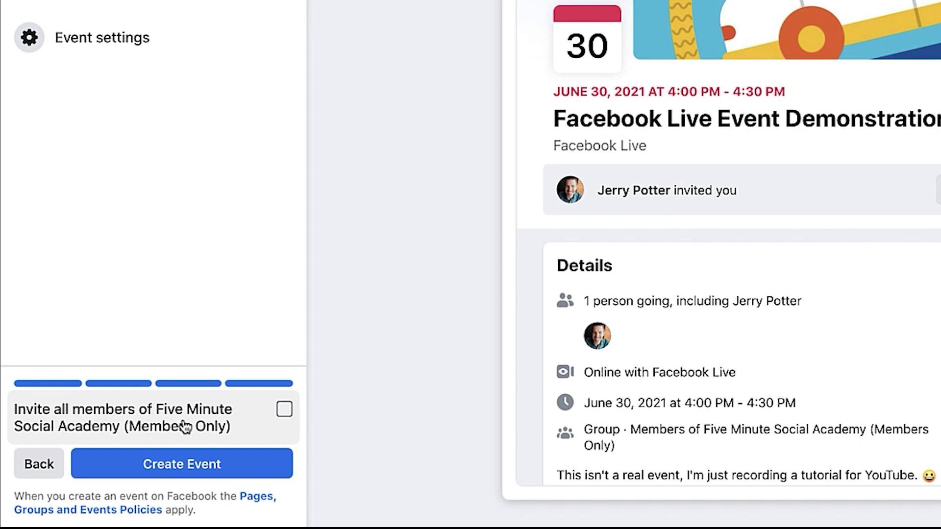
click(284, 412)
click(284, 412)
click(176, 465)
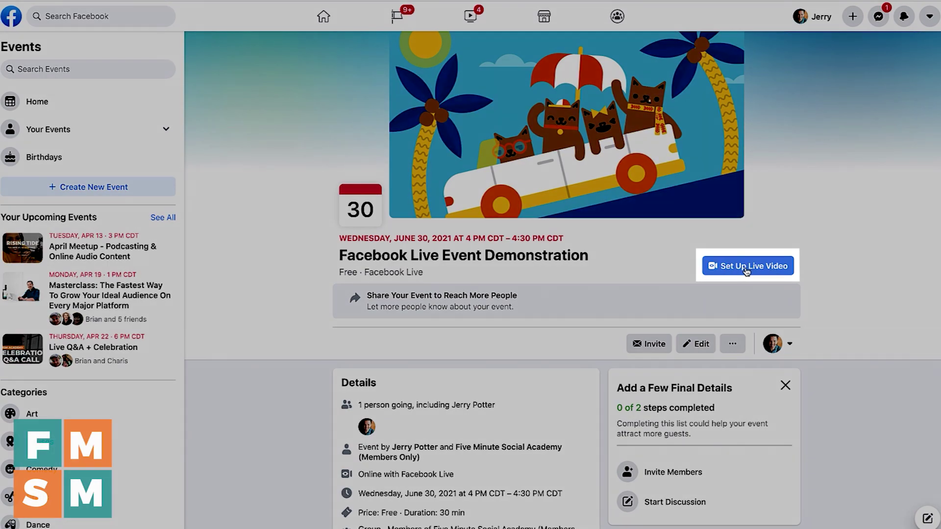
Open Live Producer from the event page's Set Up Live Video button
click(746, 269)
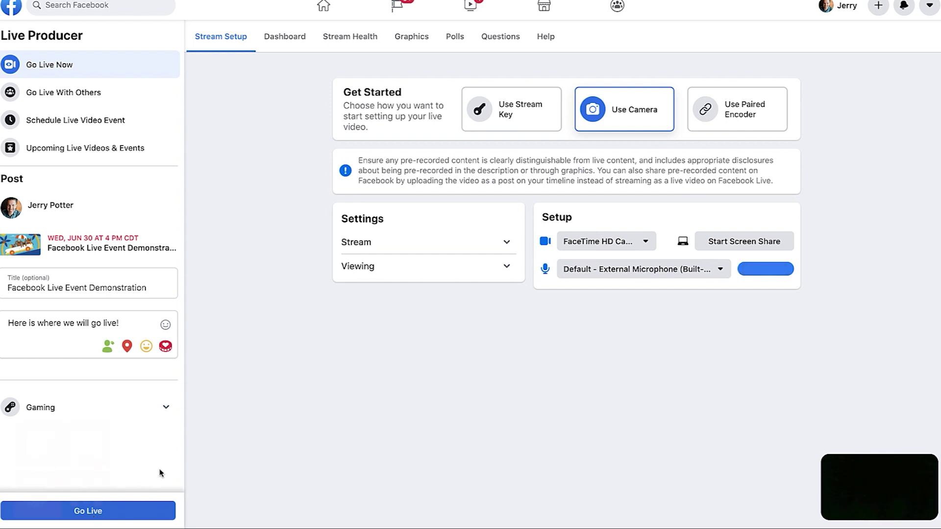
Switch the stream setup from camera to Use Stream Key
click(507, 114)
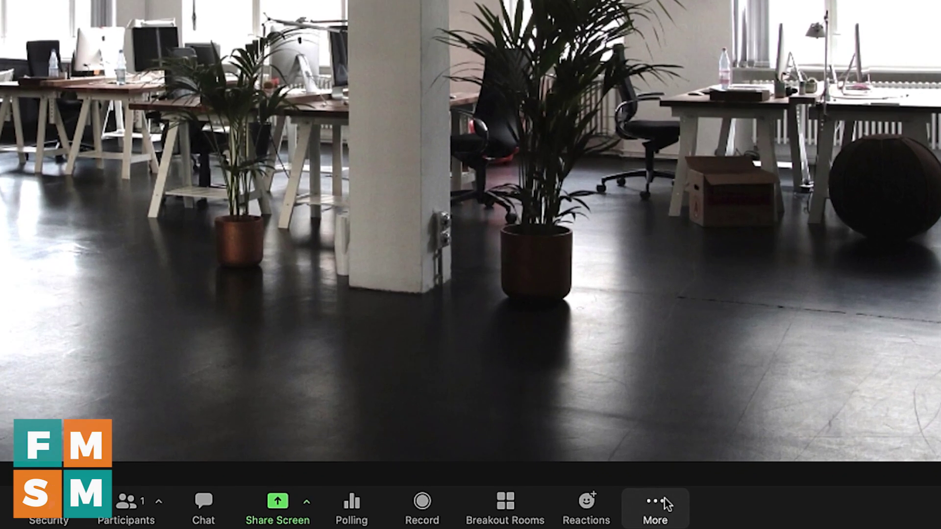
Choose Live on Custom Live Streaming Service from Zoom's More menu
click(665, 500)
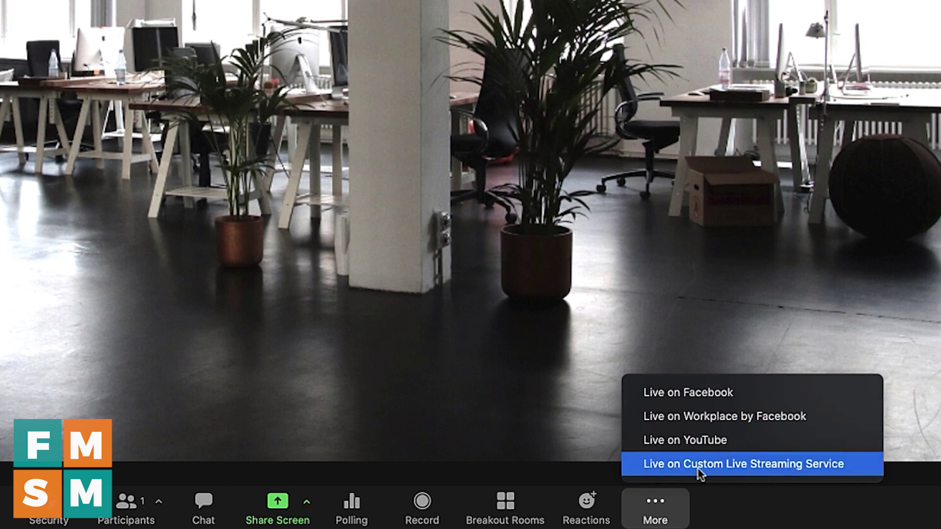
click(804, 465)
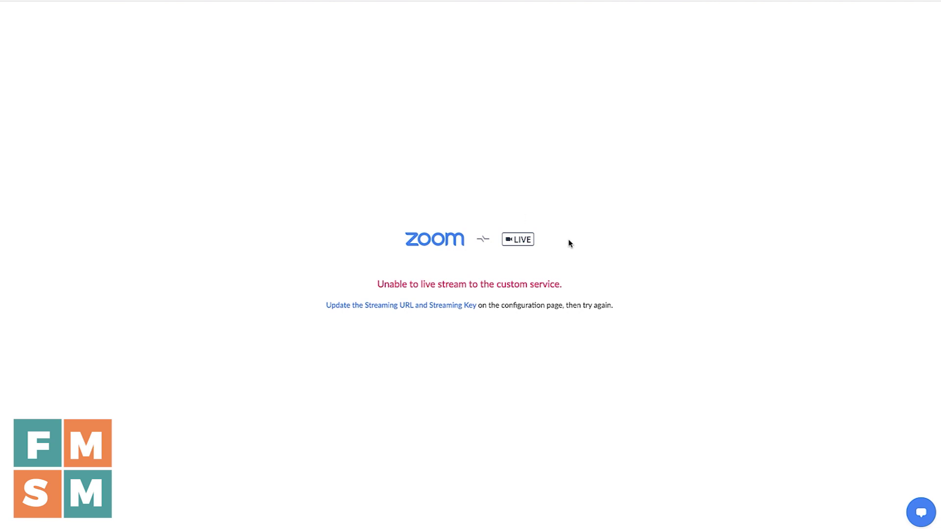
Compare Facebook's Live Stream Setup page, then open Zoom's form for the custom service's streaming URL and stream key
click(186, 2)
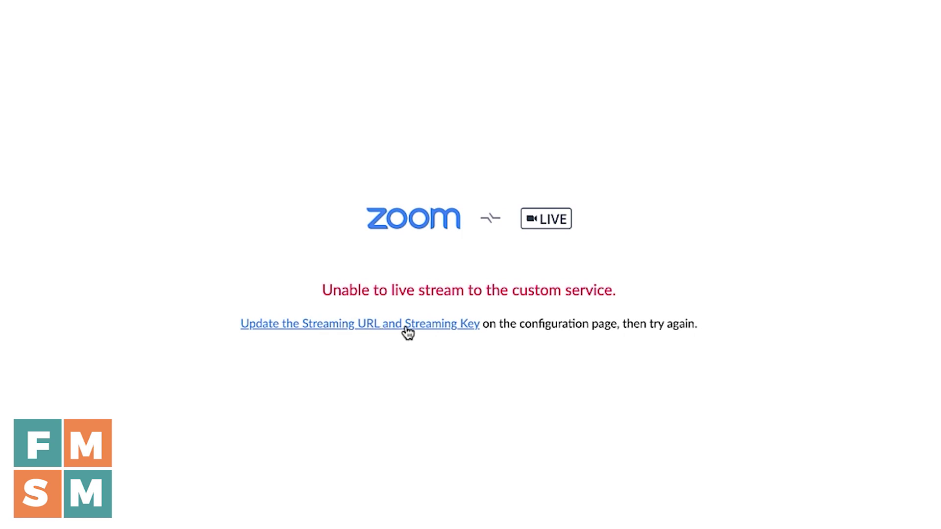
click(446, 332)
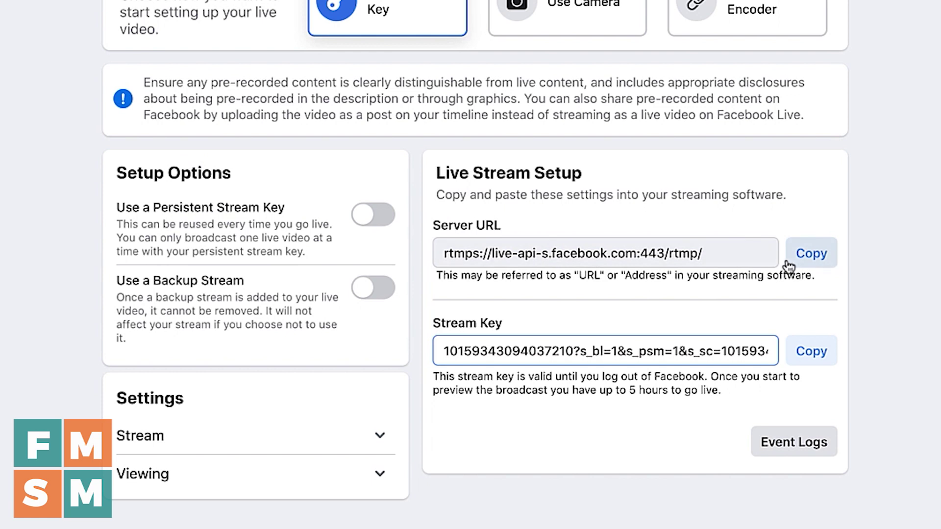
click(809, 262)
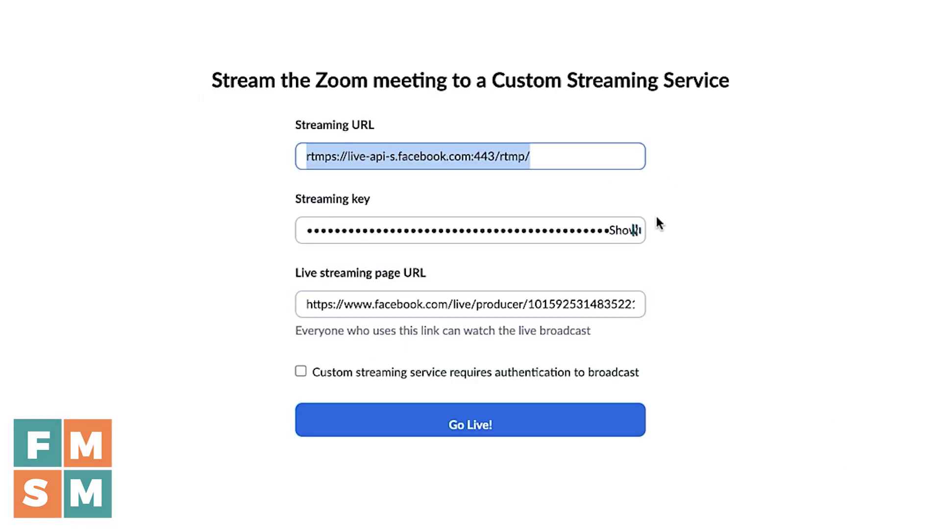
key(Right)
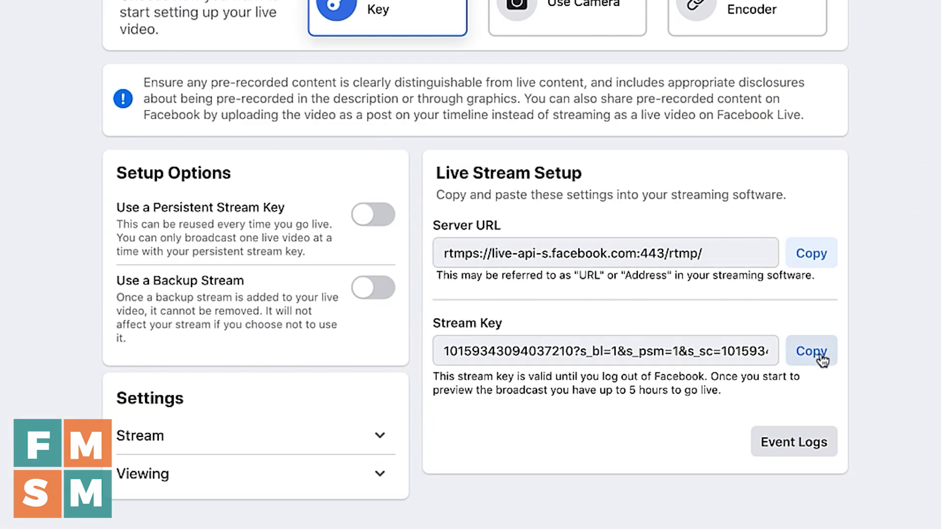
click(821, 361)
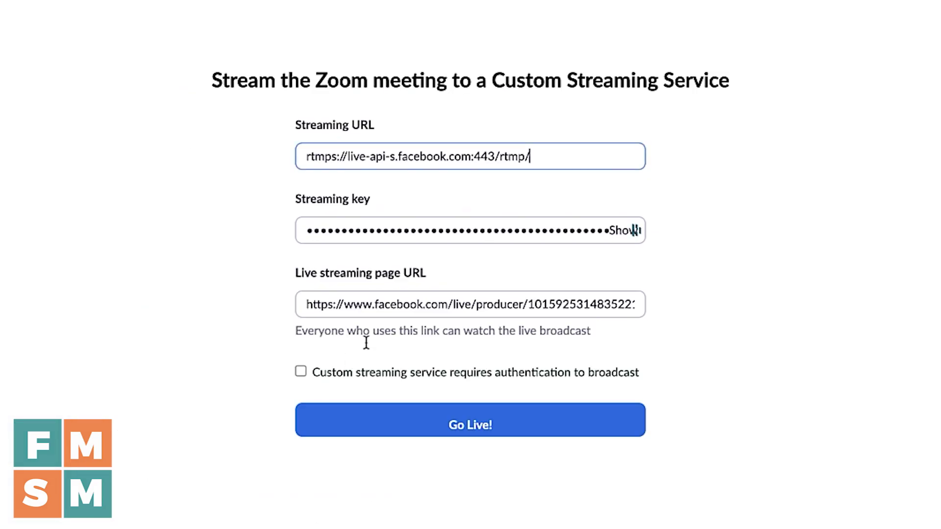
click(195, 316)
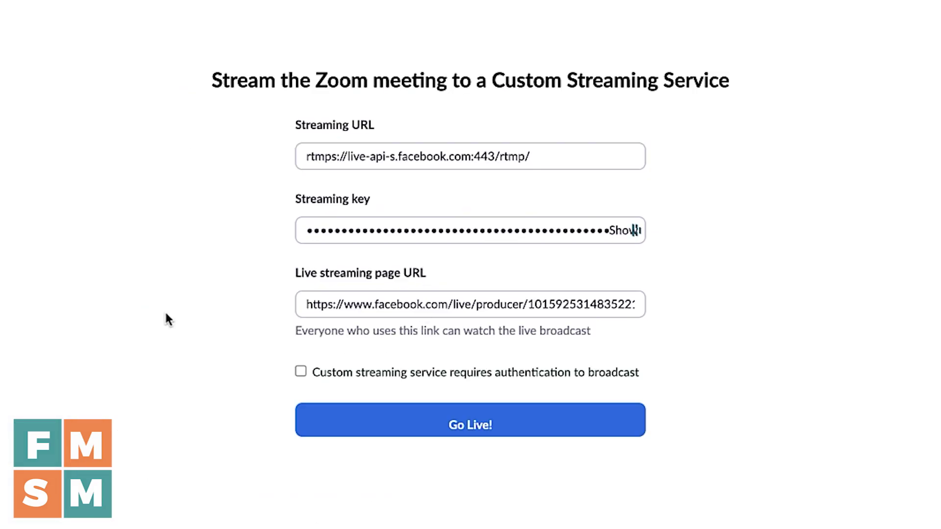
click(469, 425)
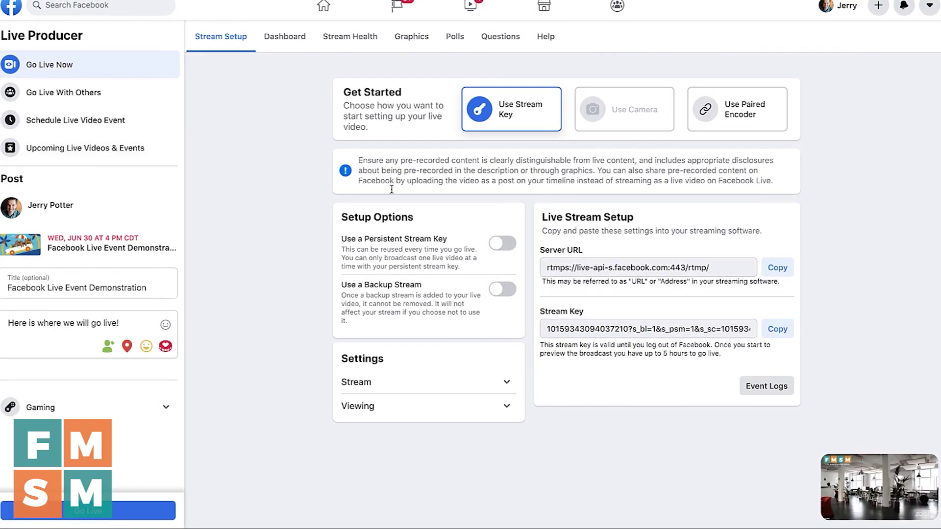
Scroll through Live Producer to confirm the Zoom video preview and bitrate readout are coming in
mouse_move(884, 481)
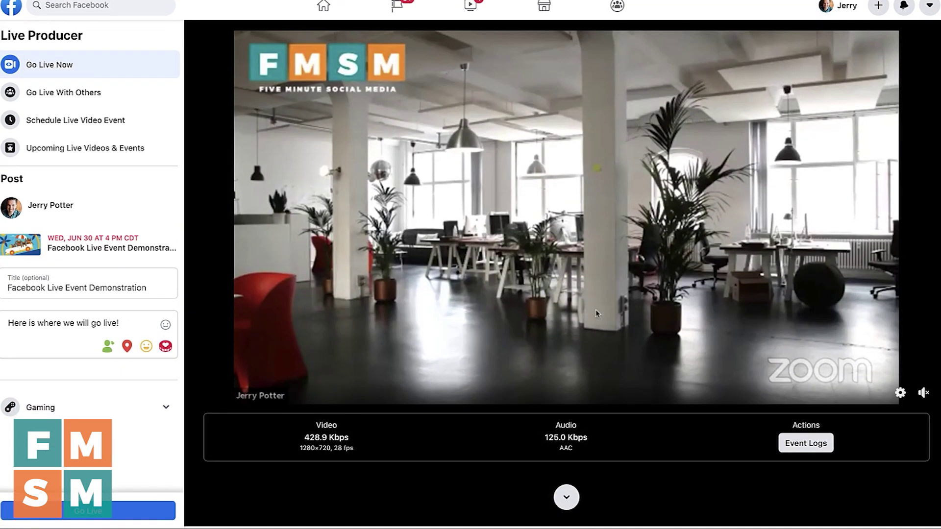
scroll(507, 314, down, 10)
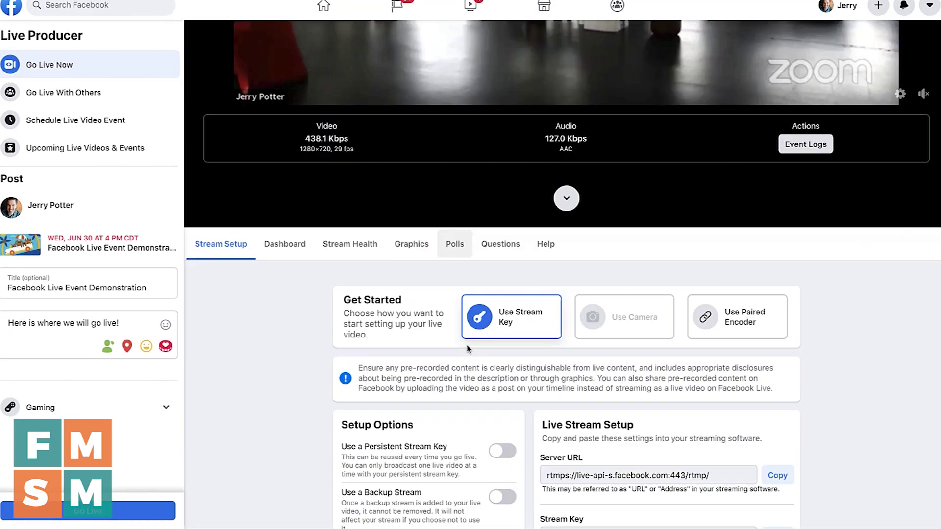
scroll(466, 345, down, 5)
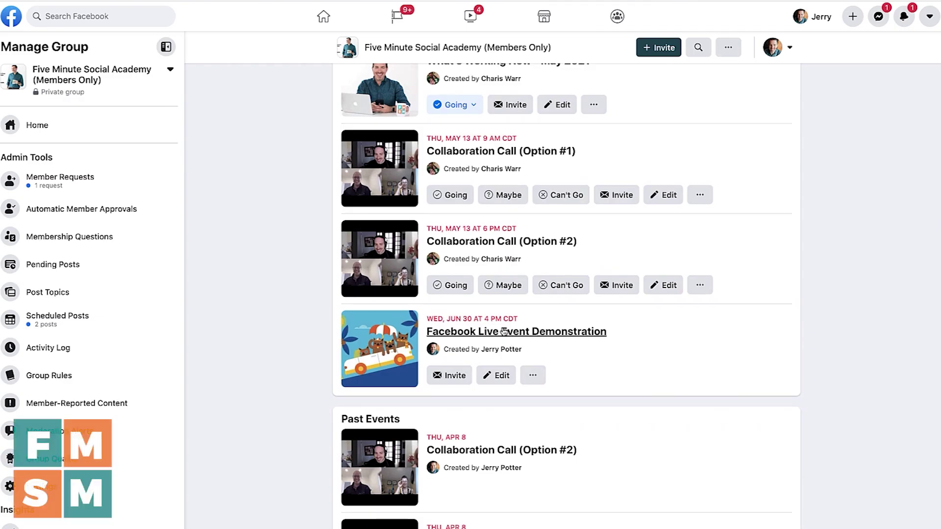
Open the Facebook Live Event Demonstration event from the group's Events list
click(498, 333)
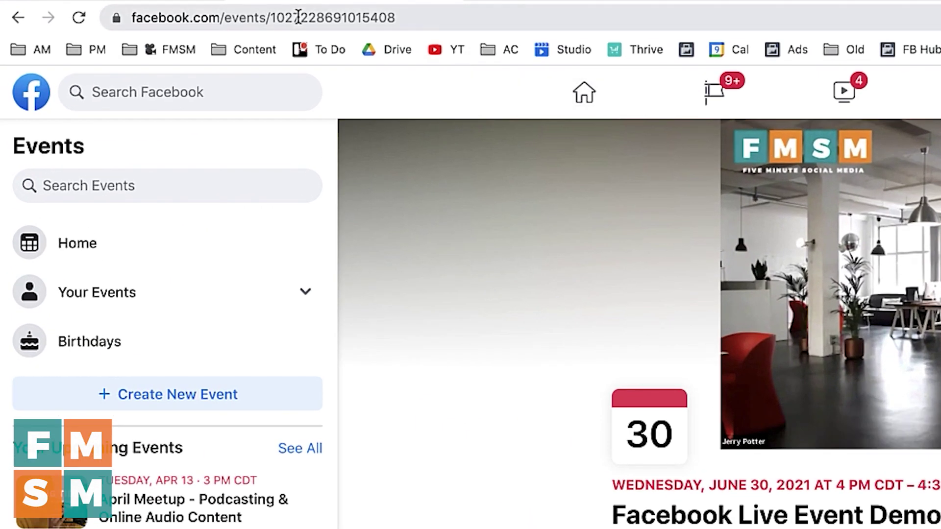
Select the event page's web address and check the live broadcast post under Recent Activity
click(156, 9)
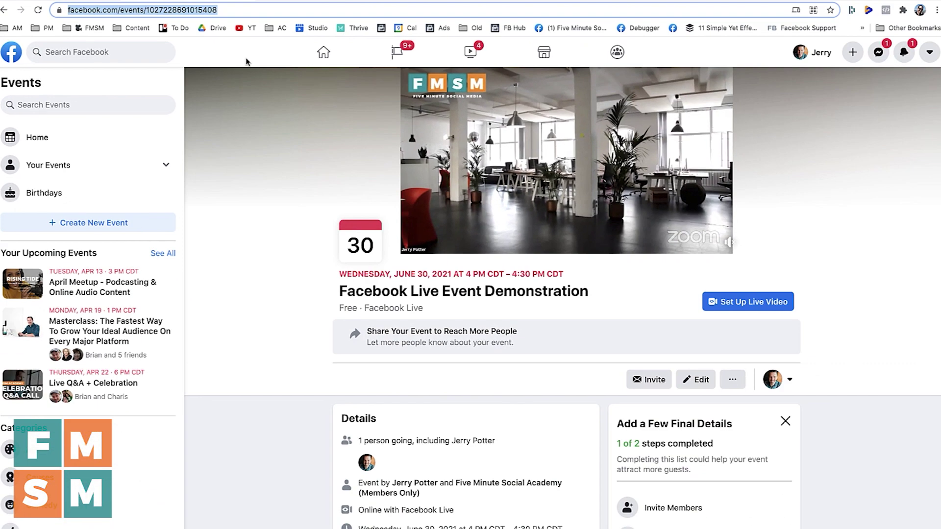
scroll(511, 270, down, 10)
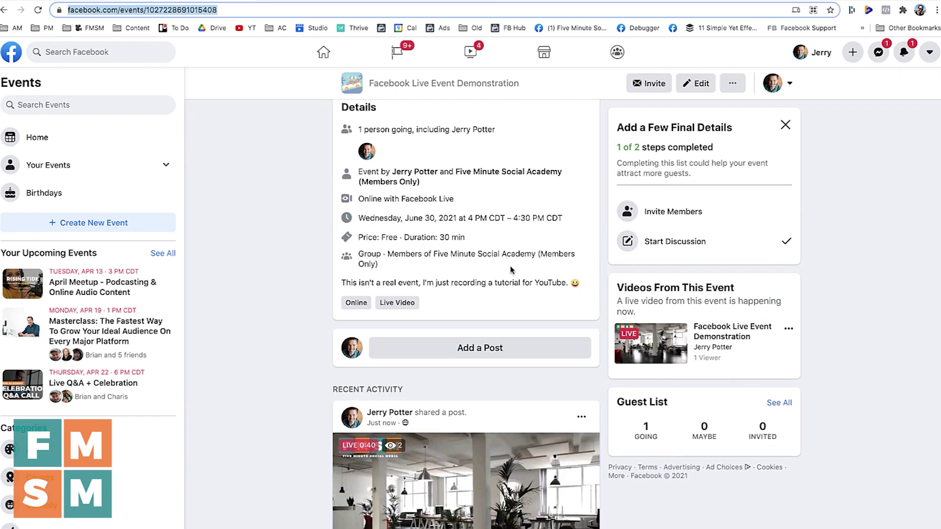
mouse_move(448, 361)
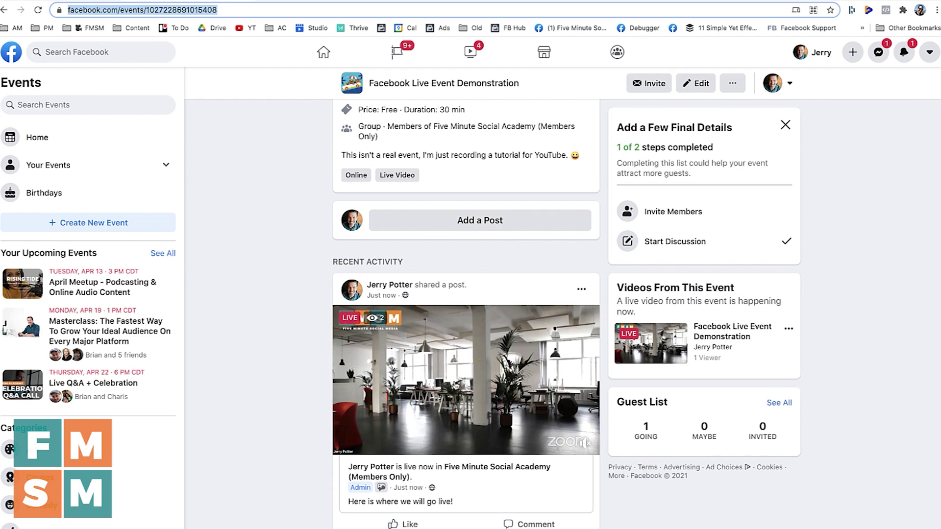
scroll(634, 200, up, 6)
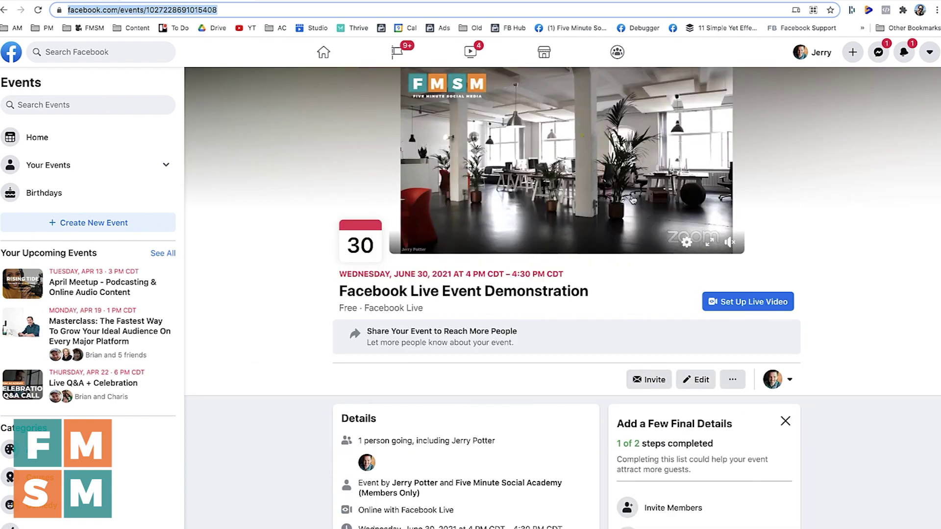